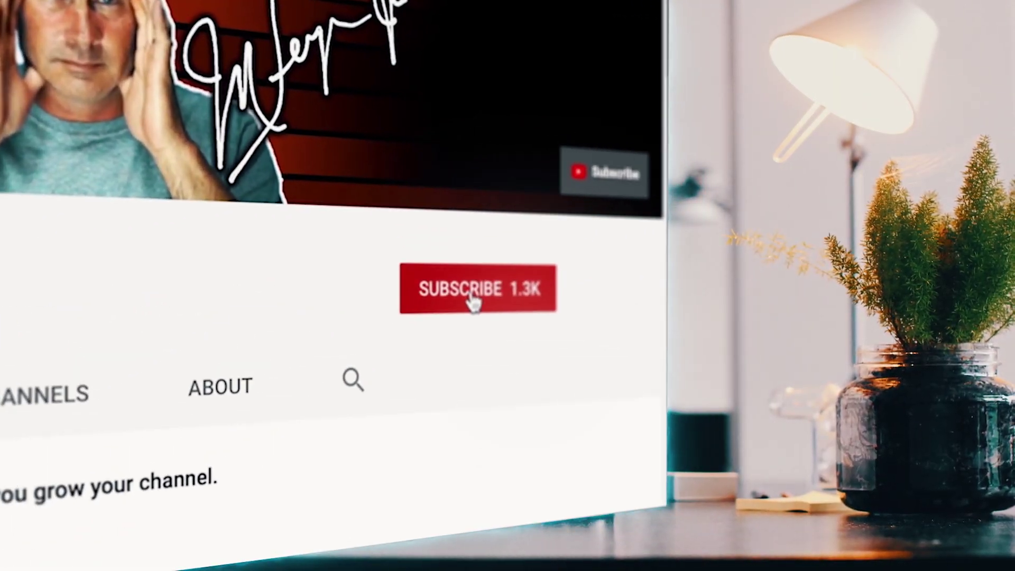
Subscribe to the channel and turn on the notification bell.
left_click(470, 295)
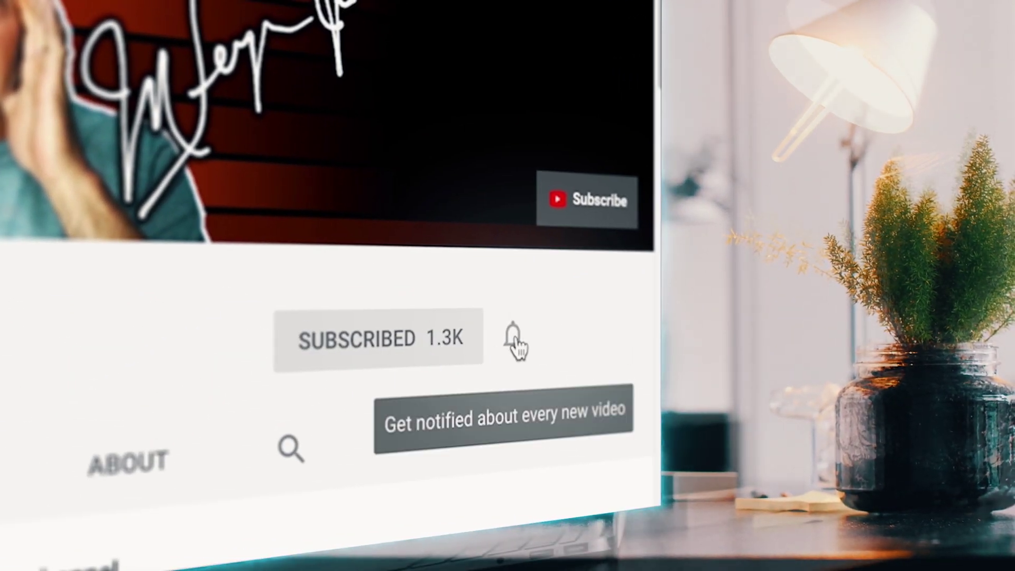
left_click(514, 341)
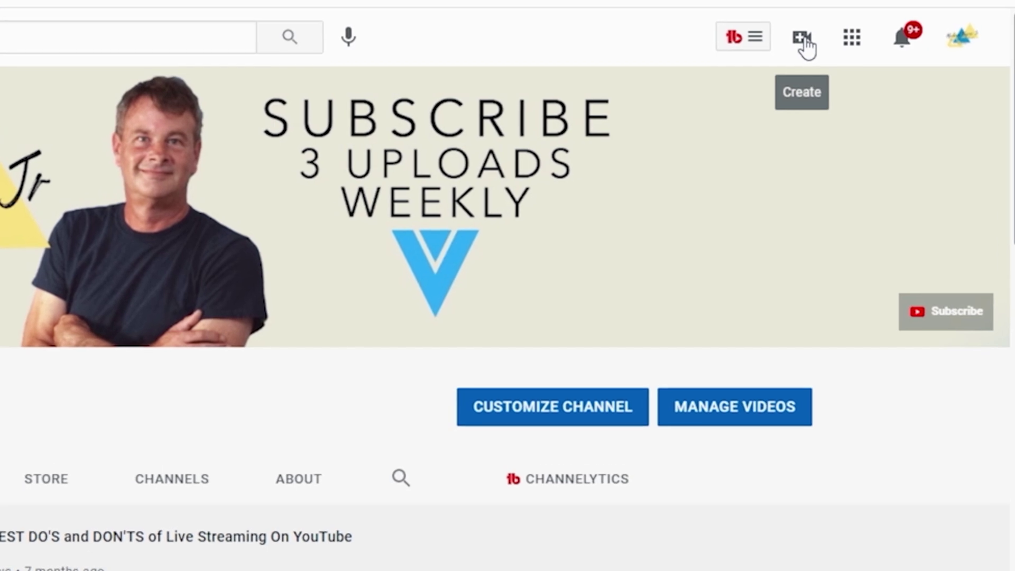
Start a Webcam live stream with camera and microphone allowed, then open Chrome's site permission settings.
left_click(803, 38)
left_click(838, 129)
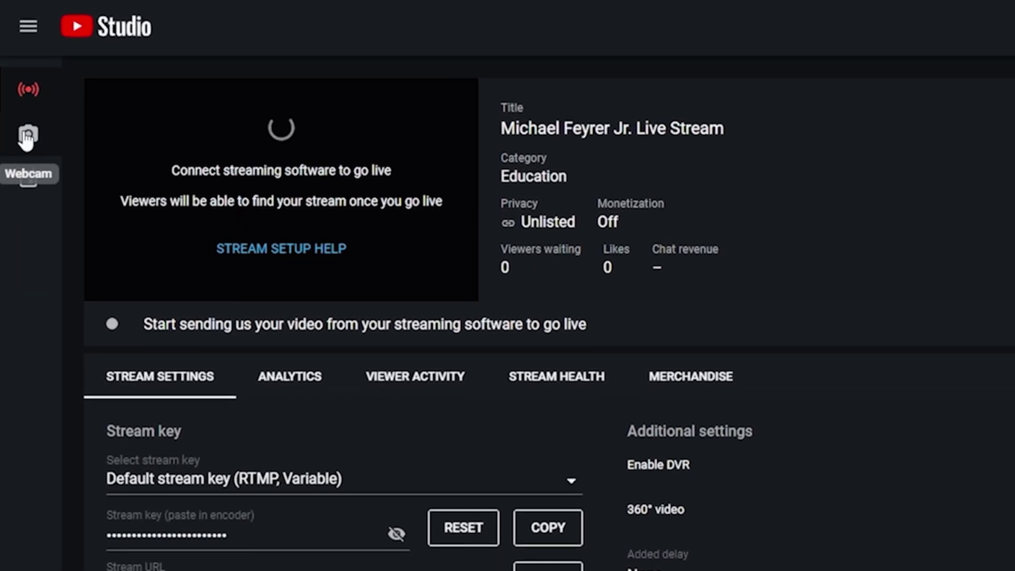
left_click(28, 137)
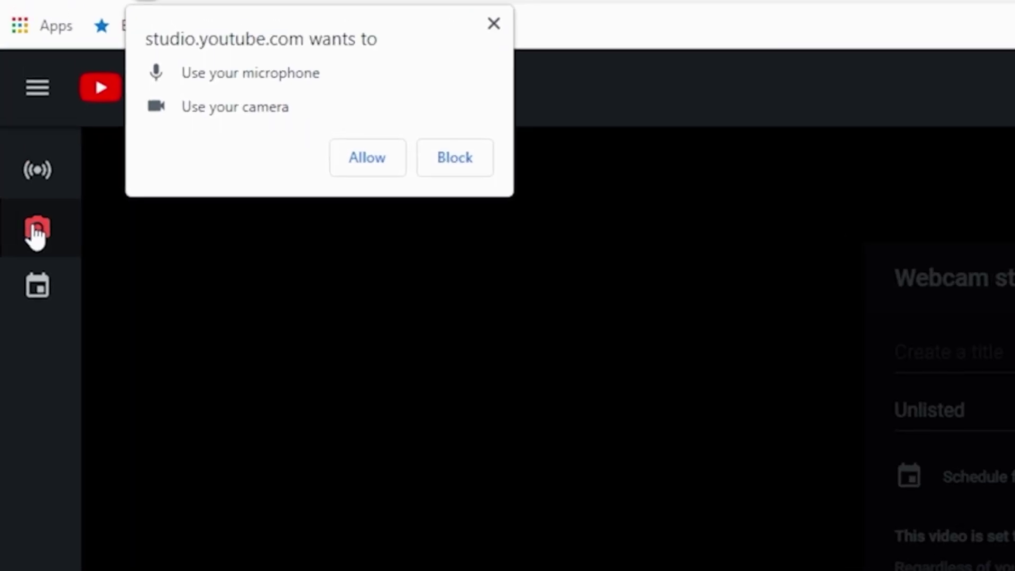
left_click(381, 167)
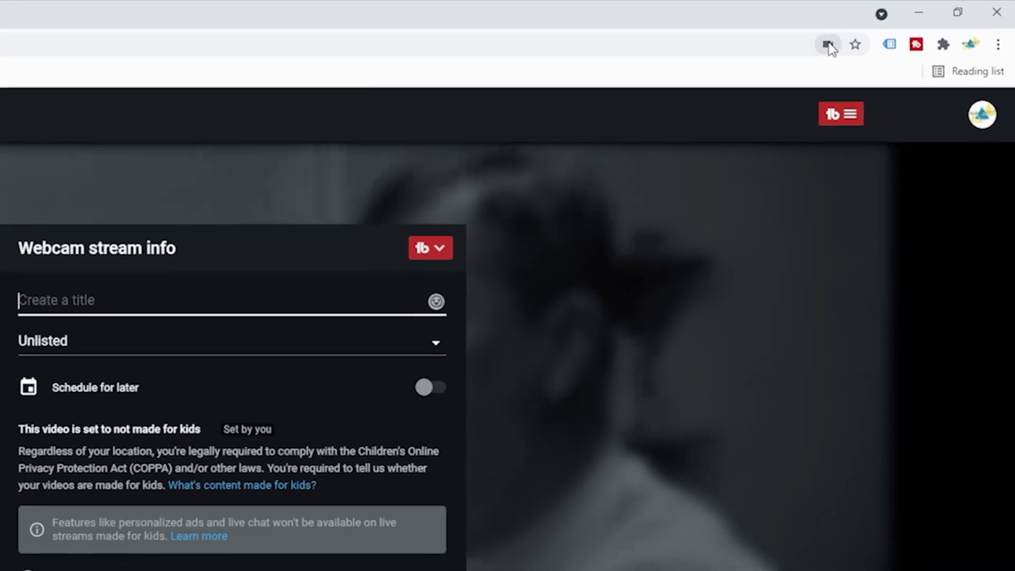
left_click(897, 27)
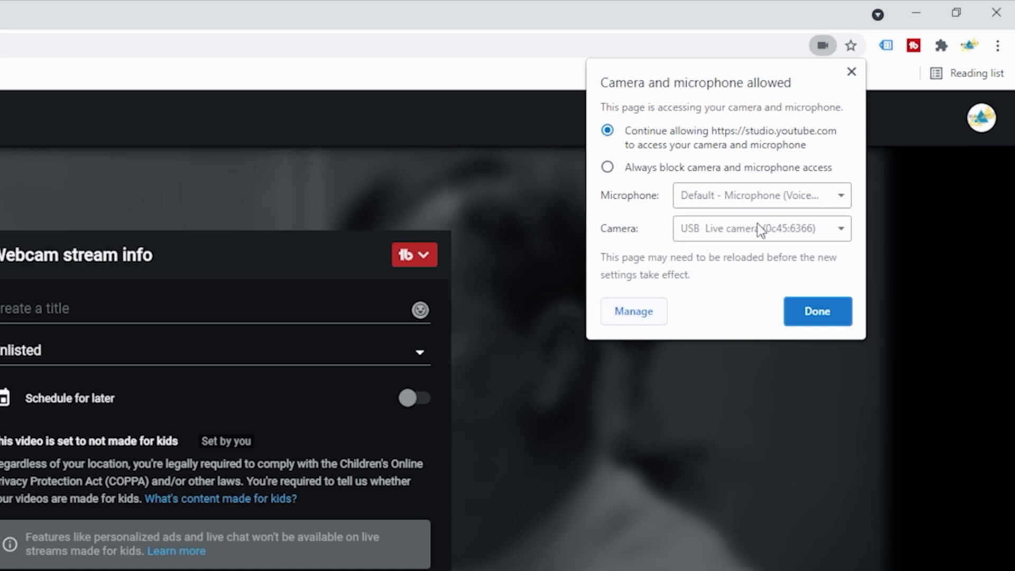
left_click(633, 312)
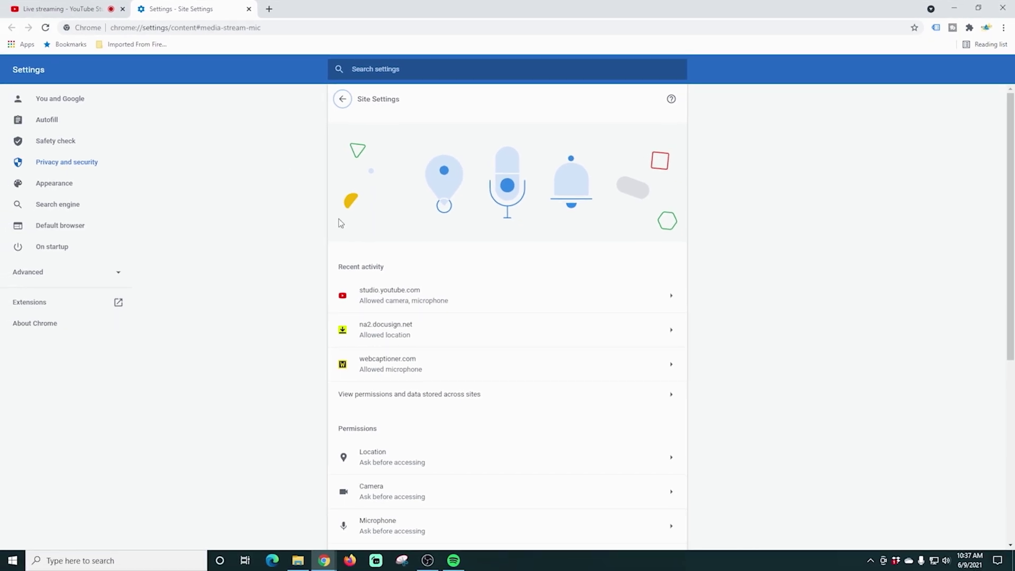
Set Chrome's default camera to Cam Link.
scroll(449, 312, "down", 3)
left_click(655, 330)
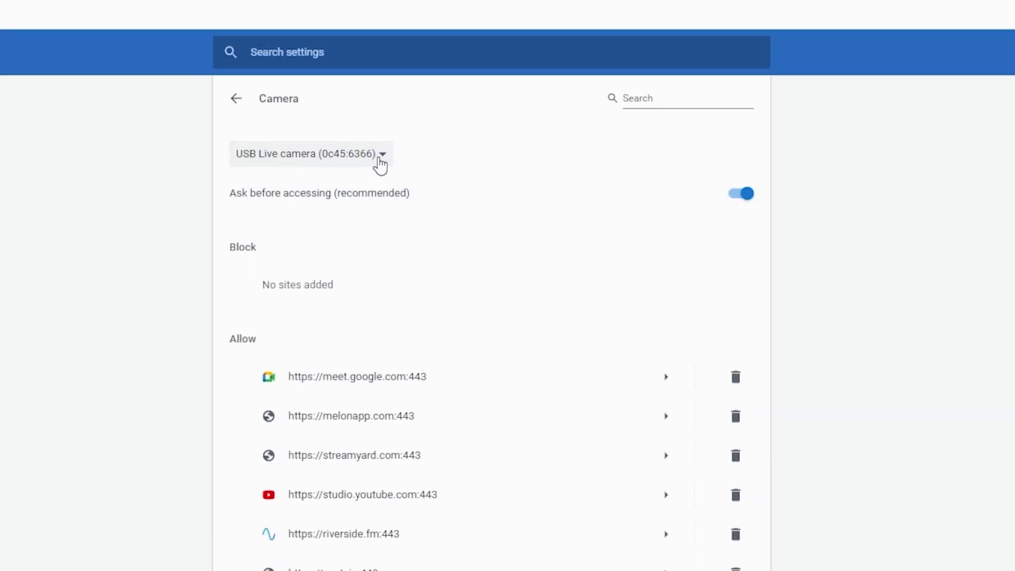
left_click(381, 166)
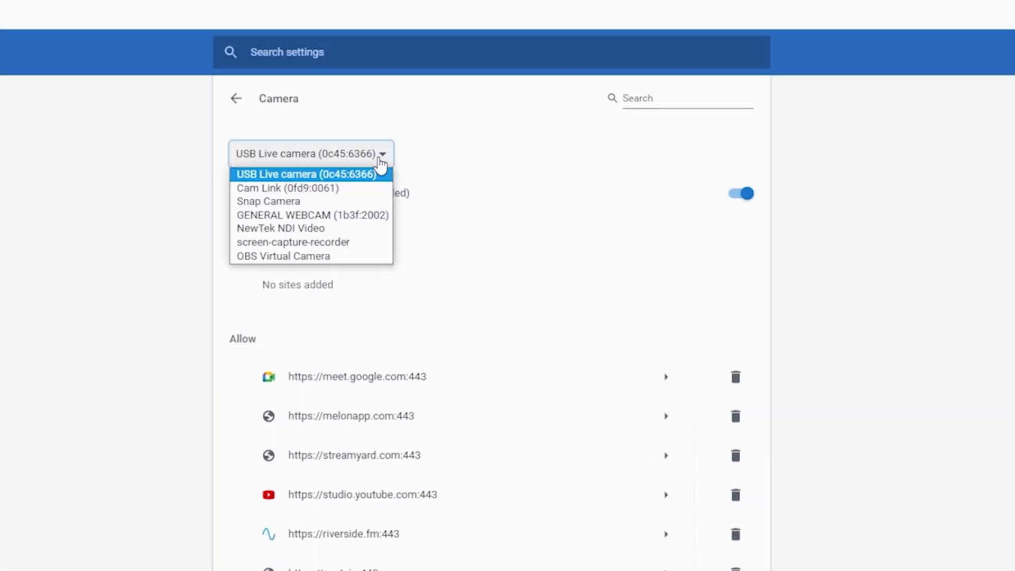
left_click(288, 189)
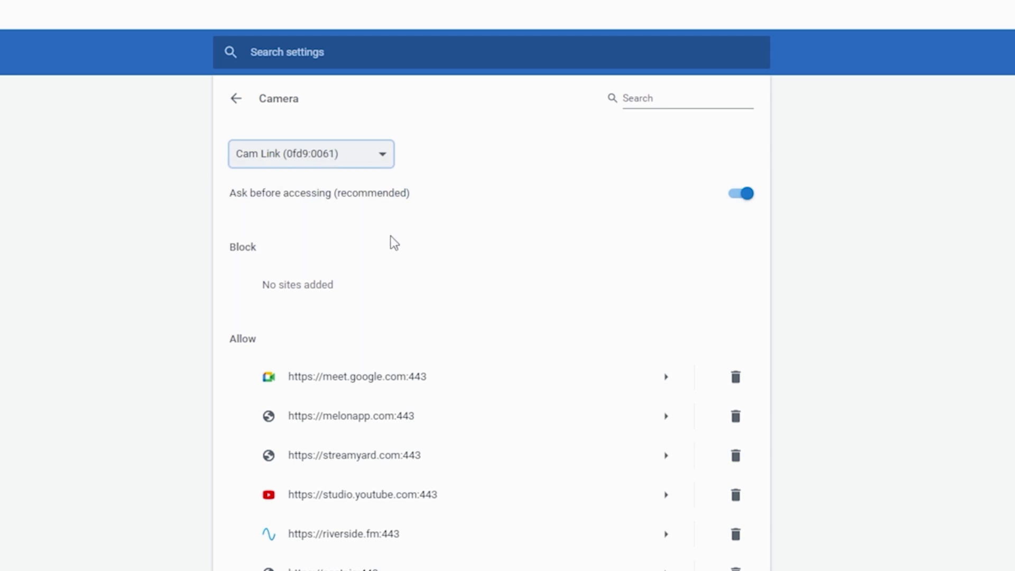
left_click(240, 103)
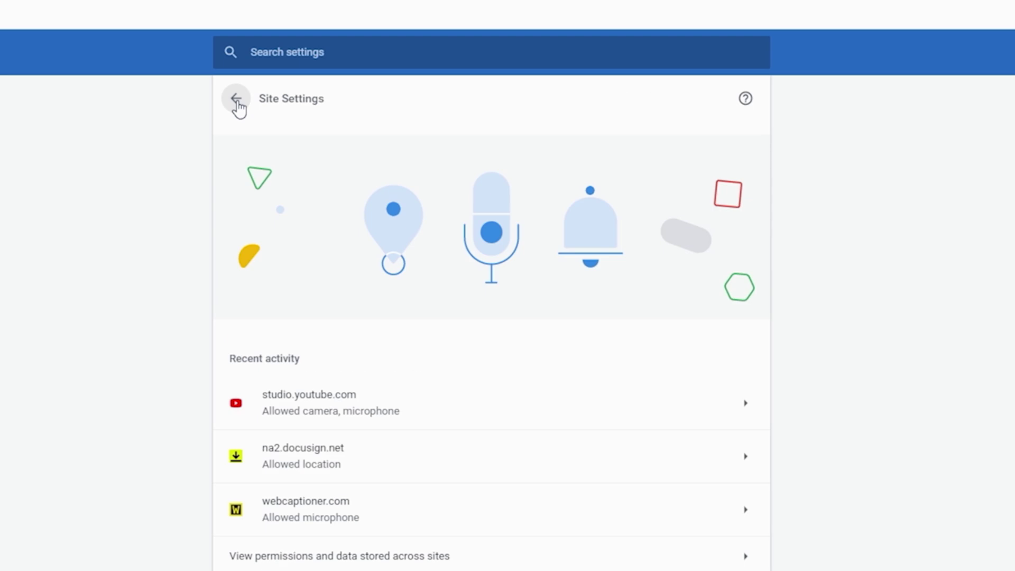
Set the default microphone to Digital Audio Interface (Cam Link) and return to the stream setup.
scroll(441, 433, "down", 2)
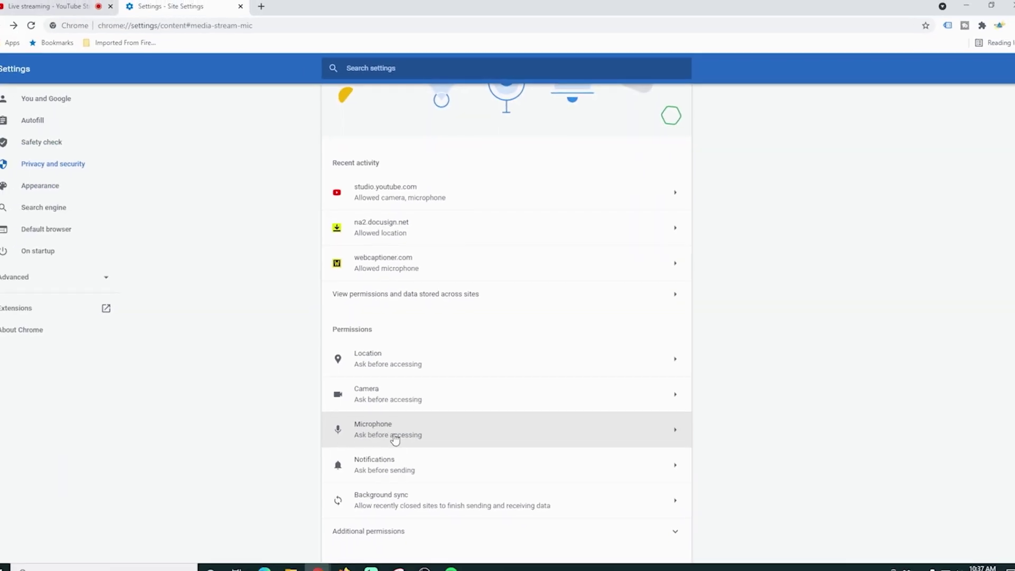
left_click(670, 429)
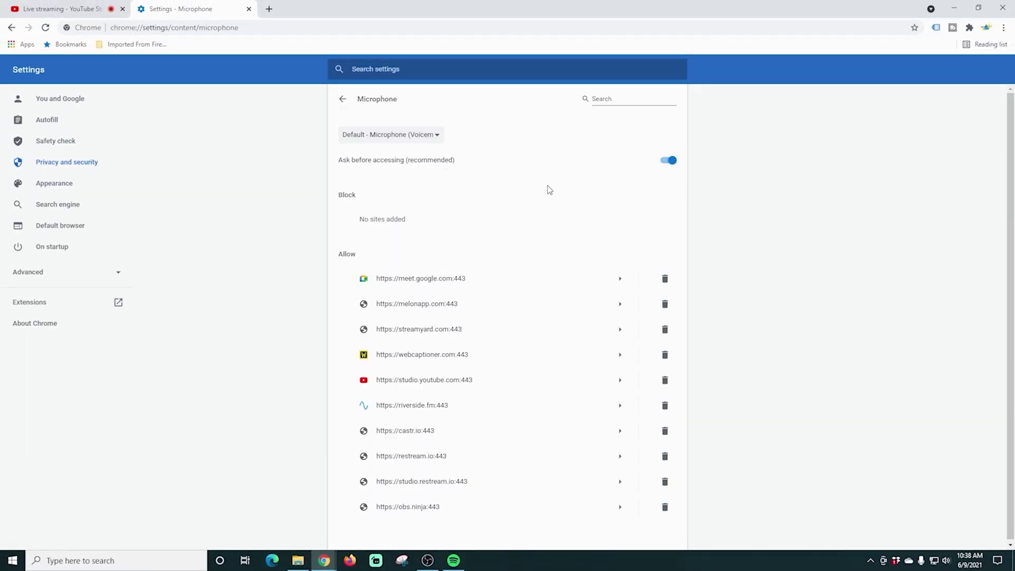
left_click(438, 135)
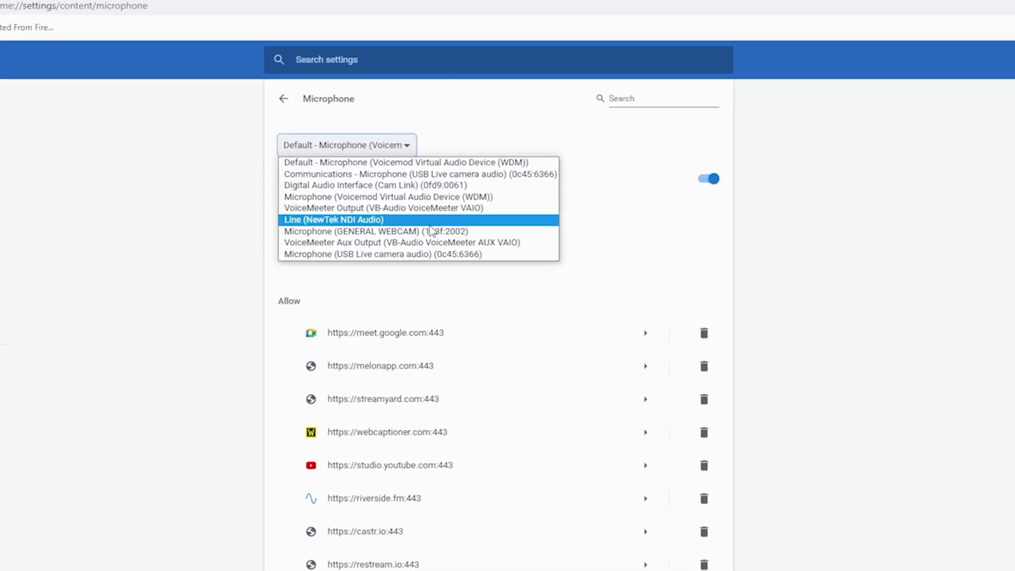
left_click(336, 200)
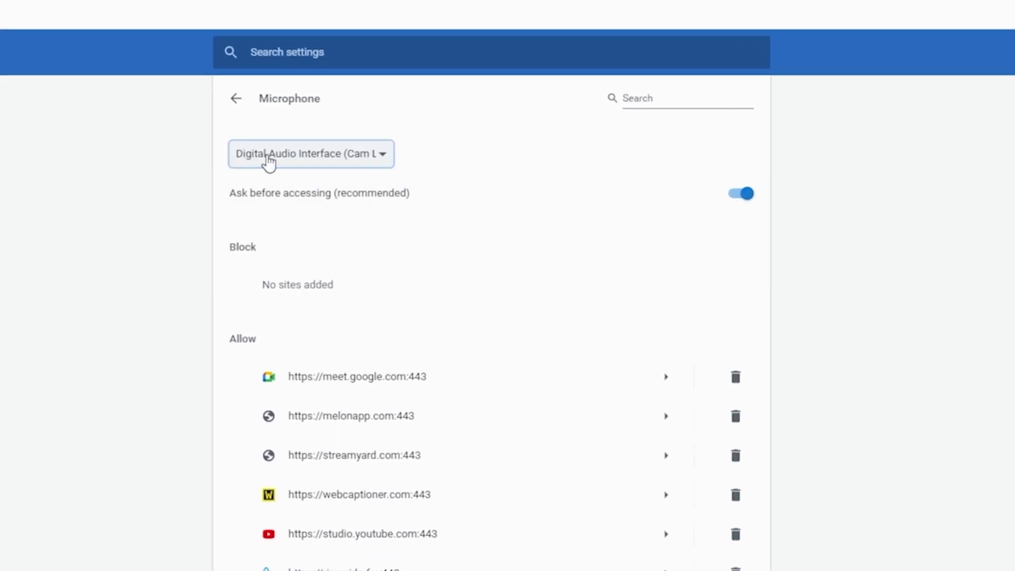
left_click(234, 99)
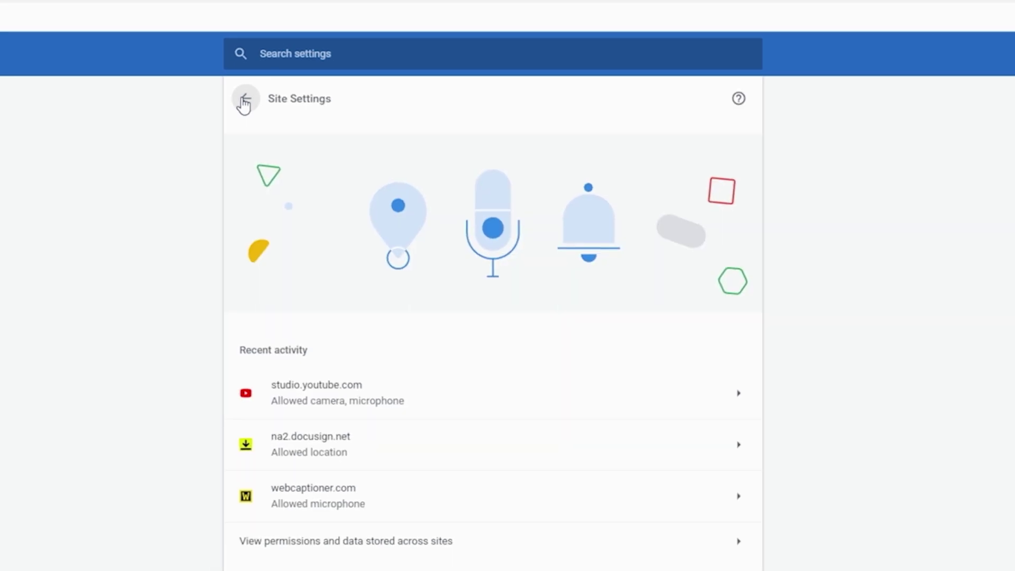
left_click(303, 101)
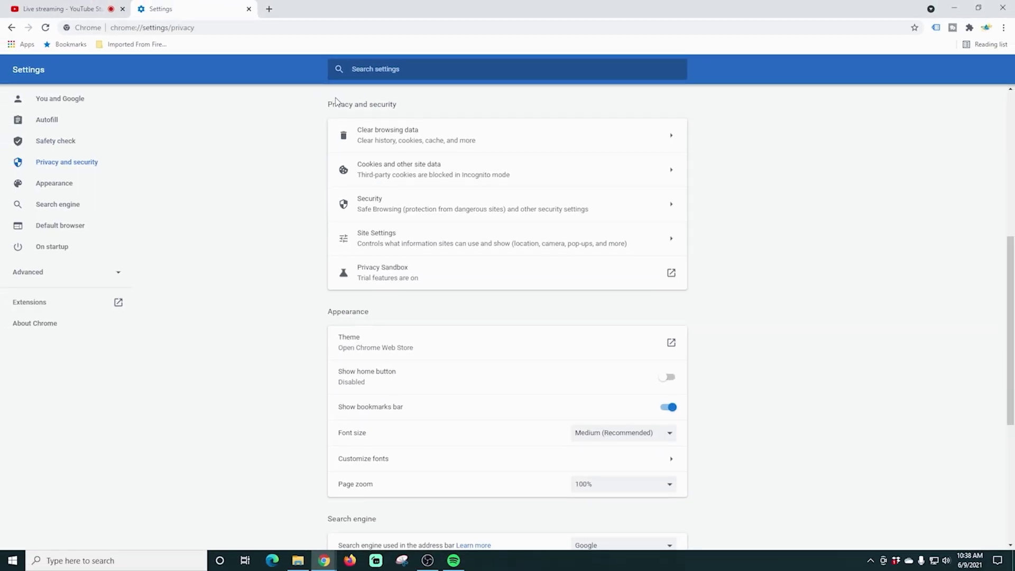
left_click(76, 11)
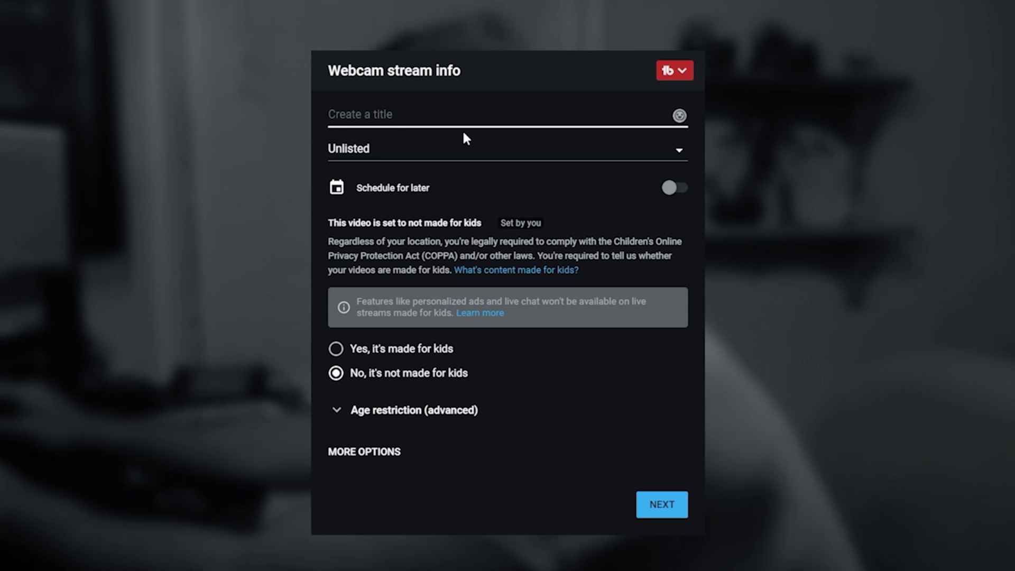
Title the stream 'Title Here', set visibility to Unlisted, and toggle the schedule-for-later option.
type("Title Here")
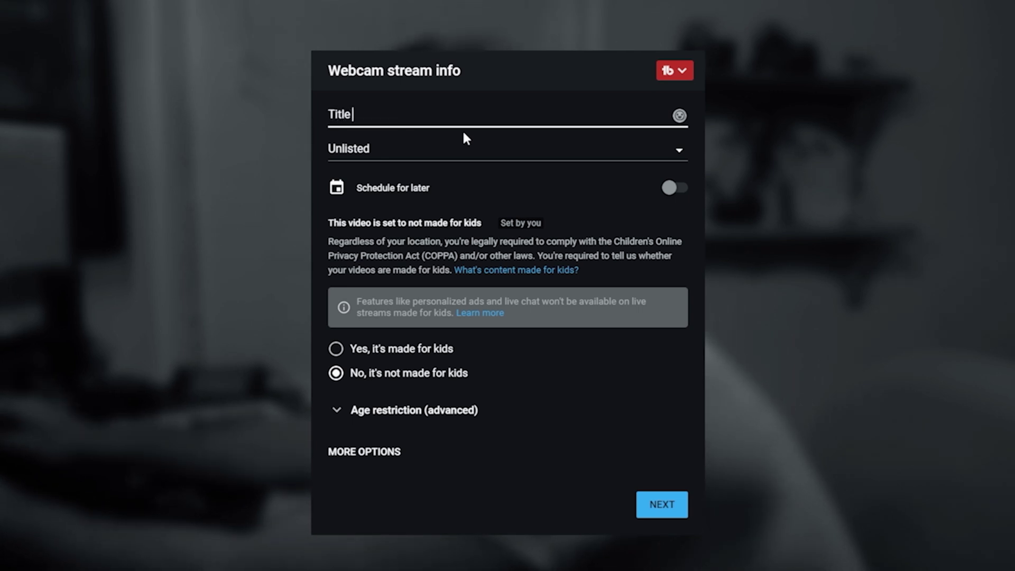
left_click(680, 155)
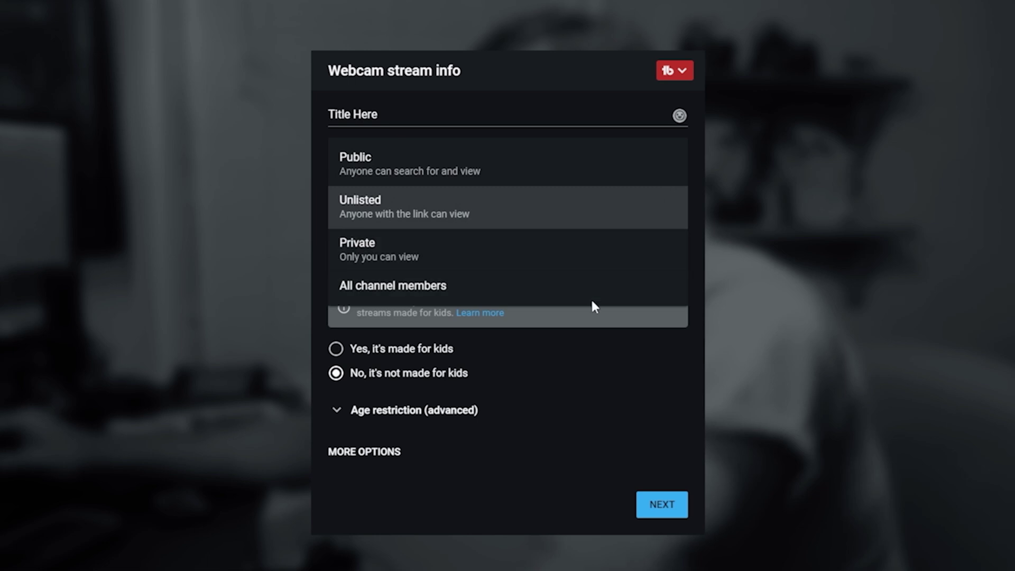
left_click(530, 201)
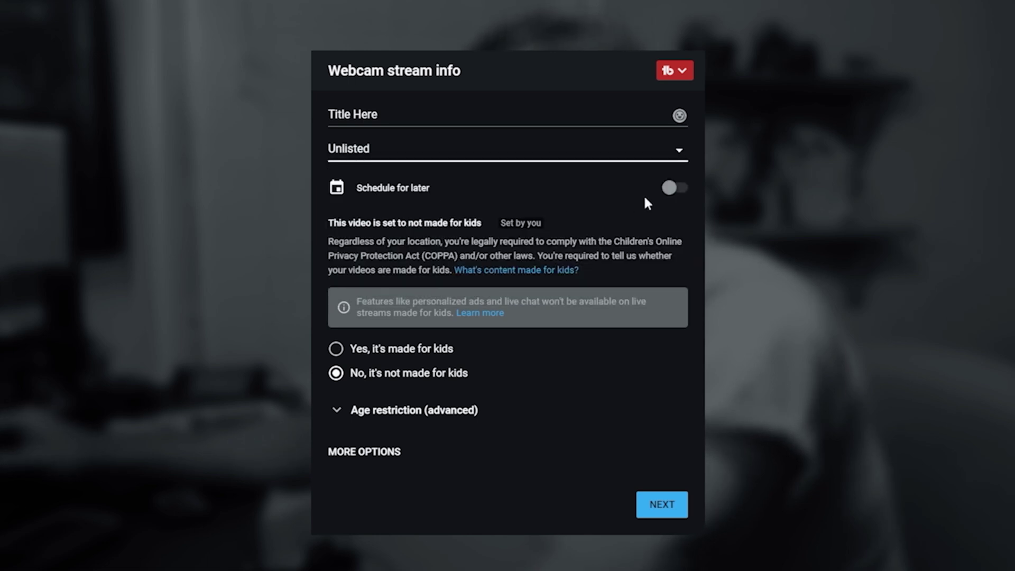
left_click(677, 190)
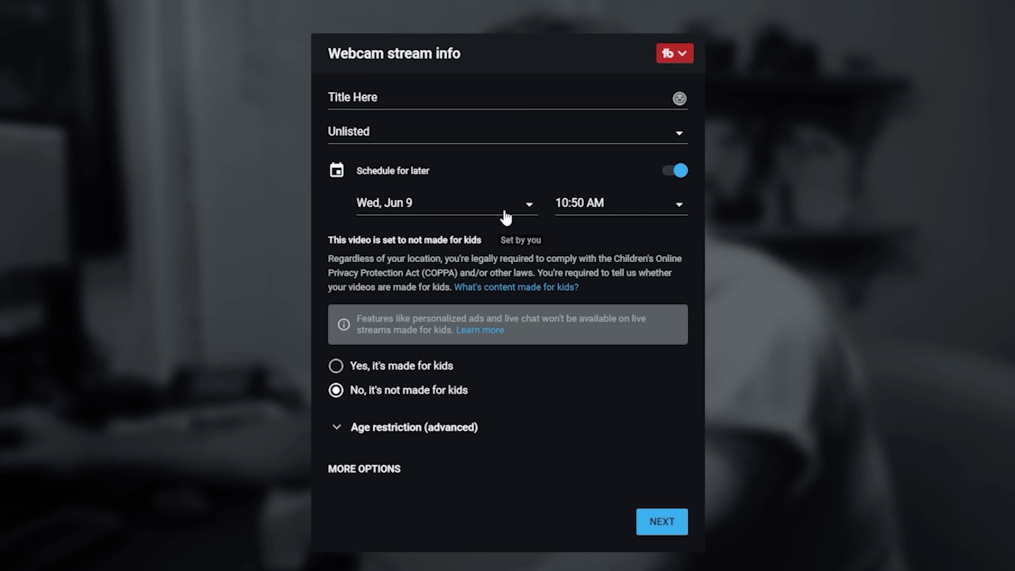
left_click(676, 174)
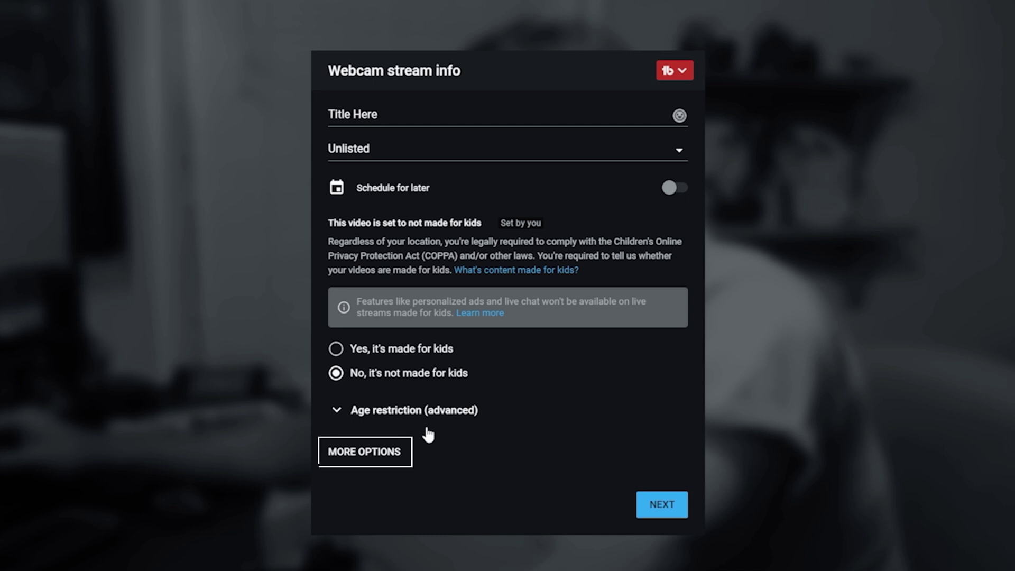
Add 'Description Here!' above the existing stream description.
left_click(383, 455)
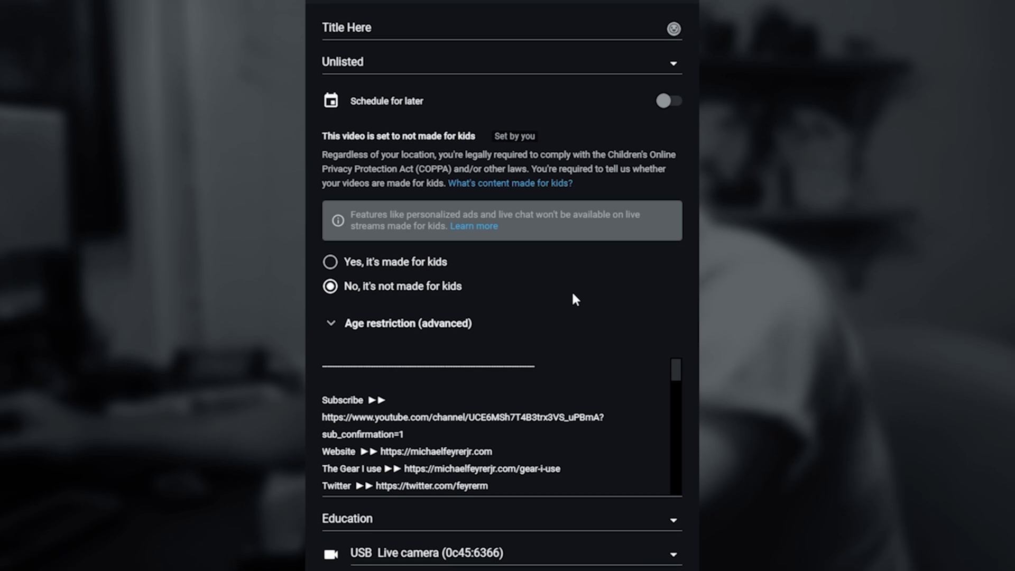
scroll(617, 340, "down", 3)
scroll(497, 349, "up", 2)
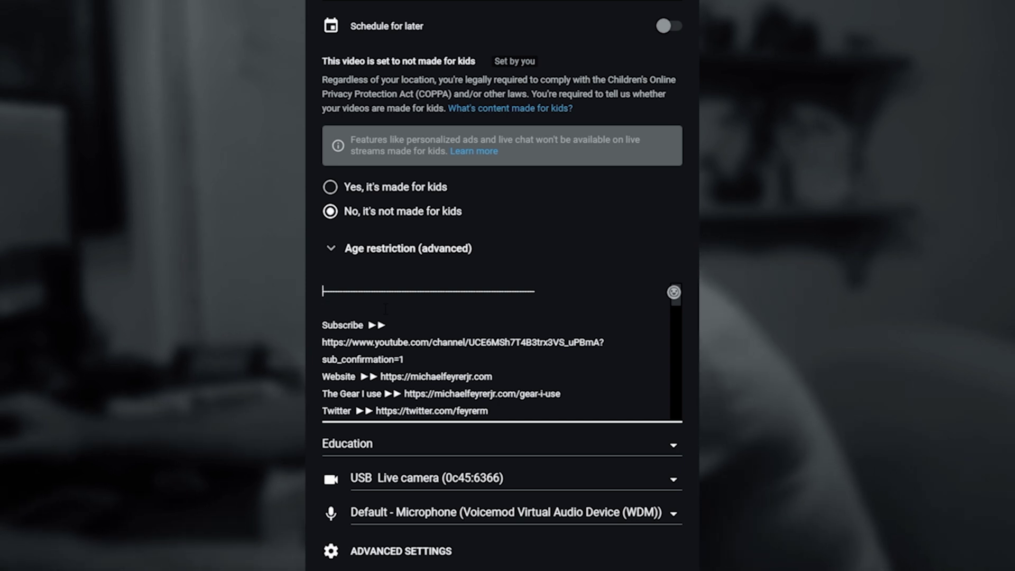
key("Return")
key("Return")
key("Up")
key("Up")
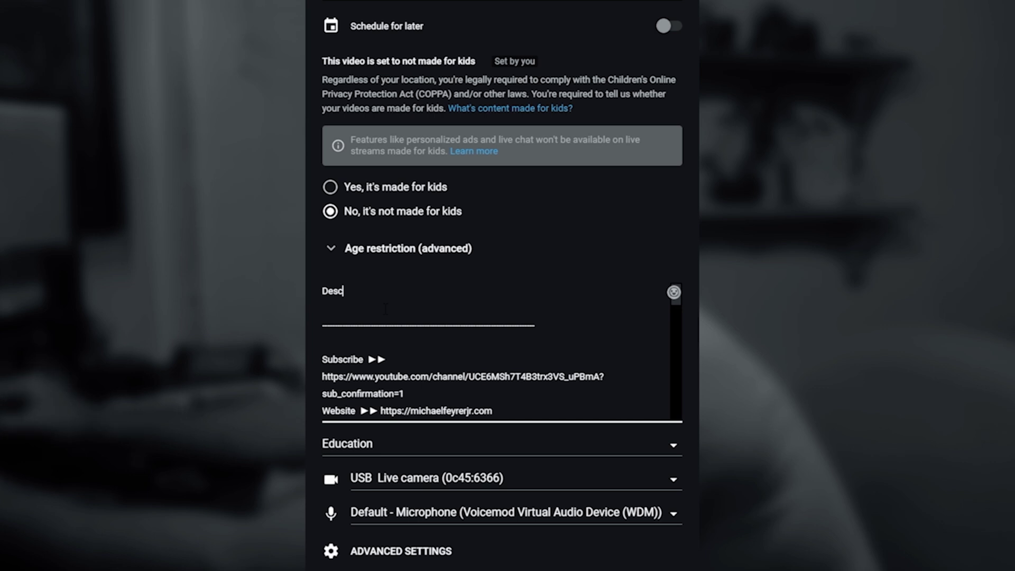
type("Descript")
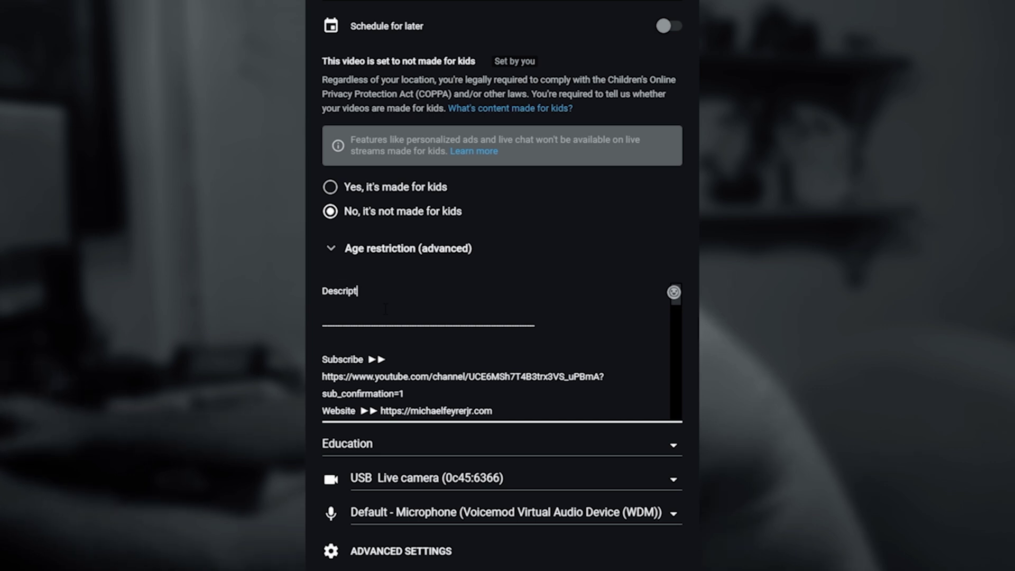
type("ion Here")
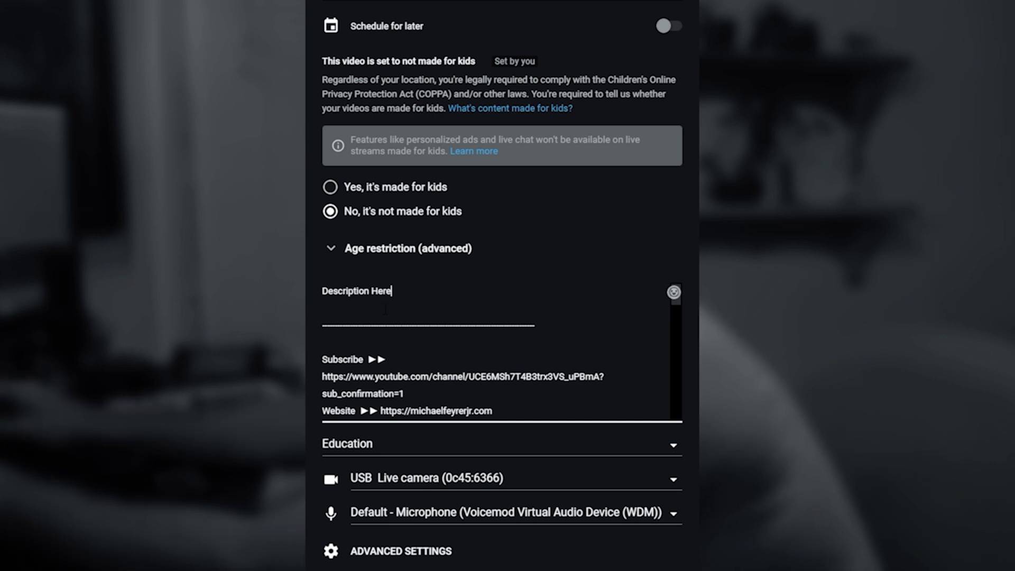
type("!")
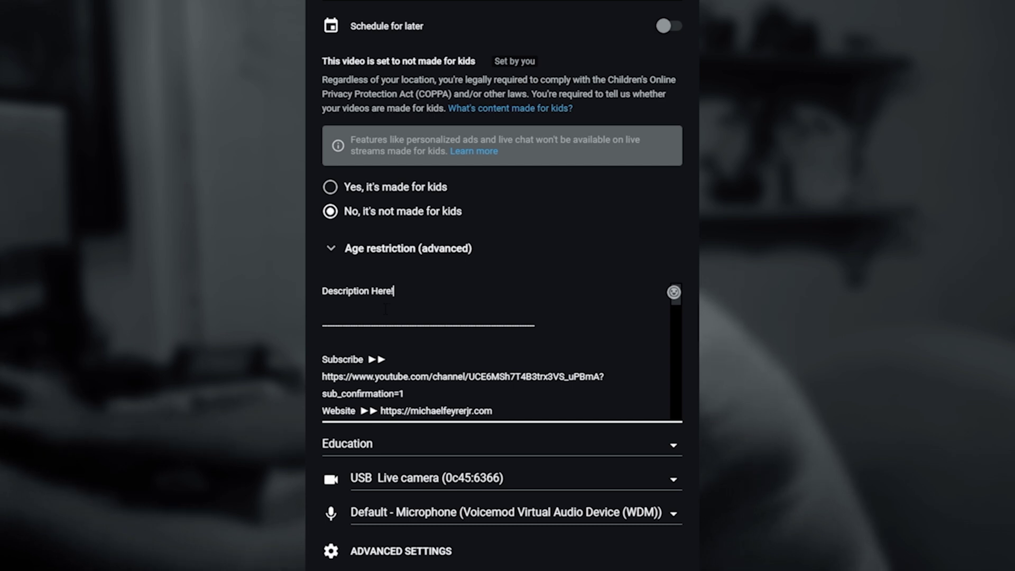
Review the video category list and expand the age restriction options.
scroll(632, 245, "up", 1)
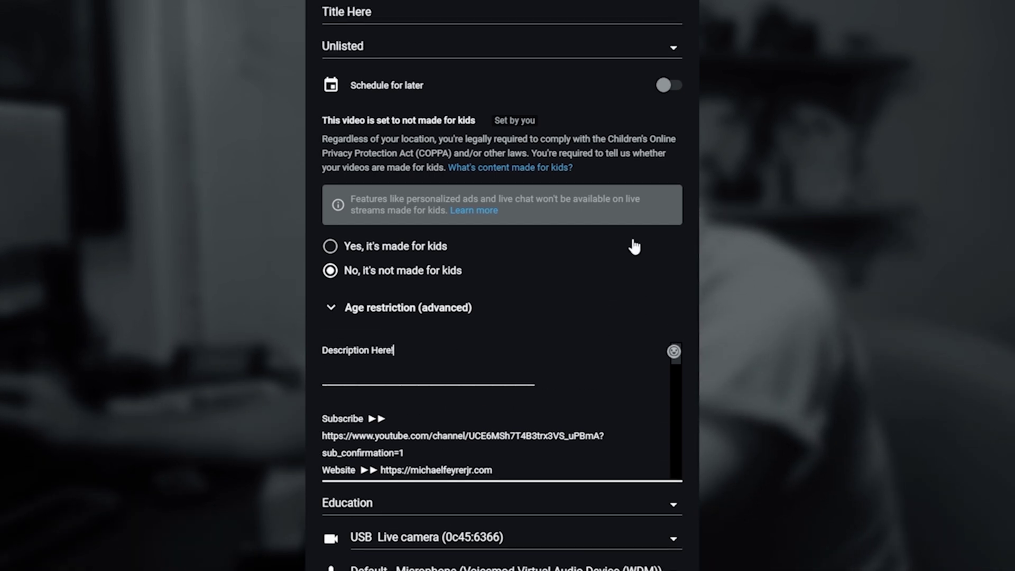
scroll(630, 236, "down", 2)
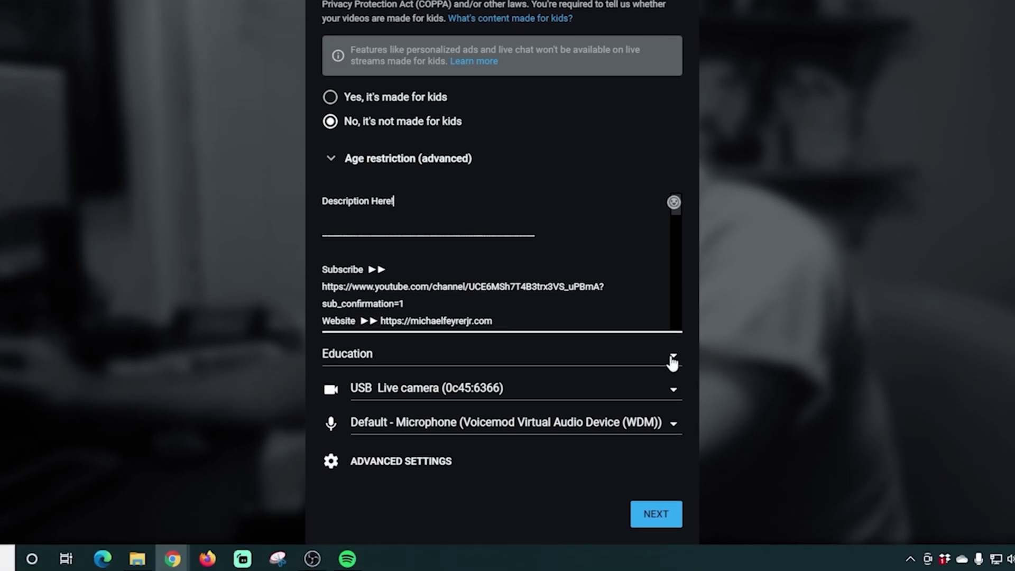
left_click(670, 358)
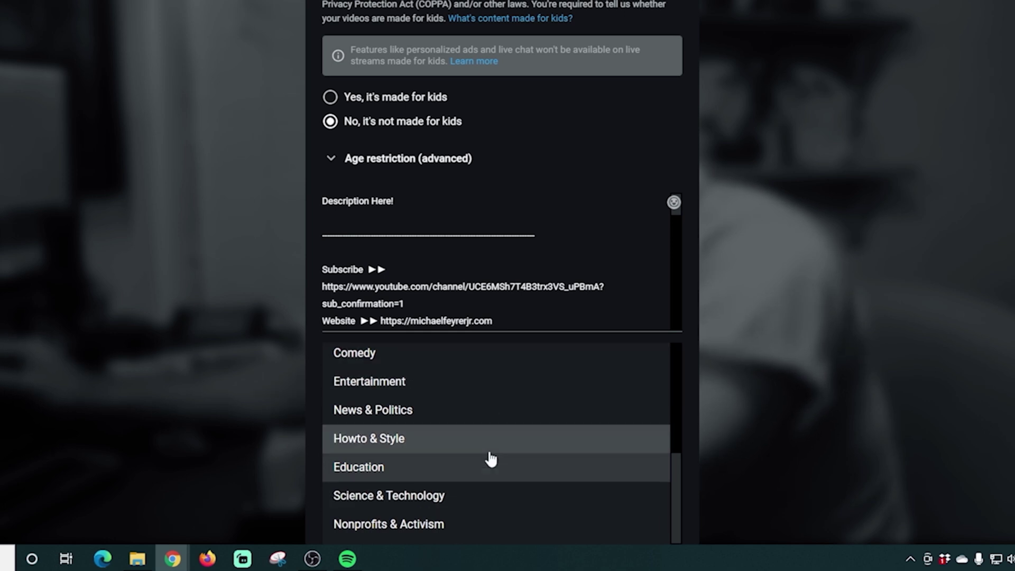
scroll(491, 459, "up", 4)
scroll(491, 459, "down", 4)
scroll(492, 458, "up", 2)
scroll(492, 458, "up", 2)
left_click(642, 165)
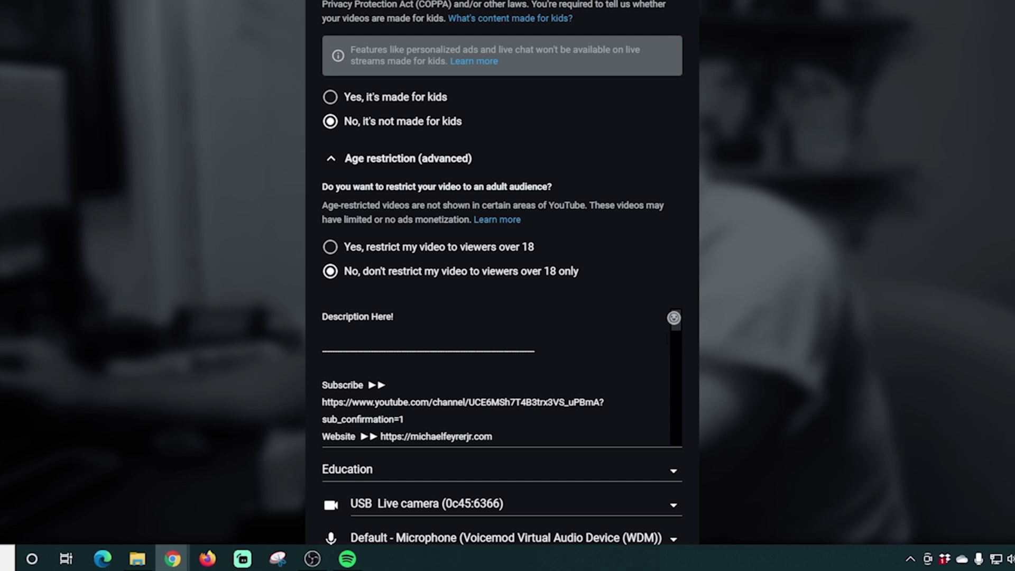
scroll(700, 384, "down", 1)
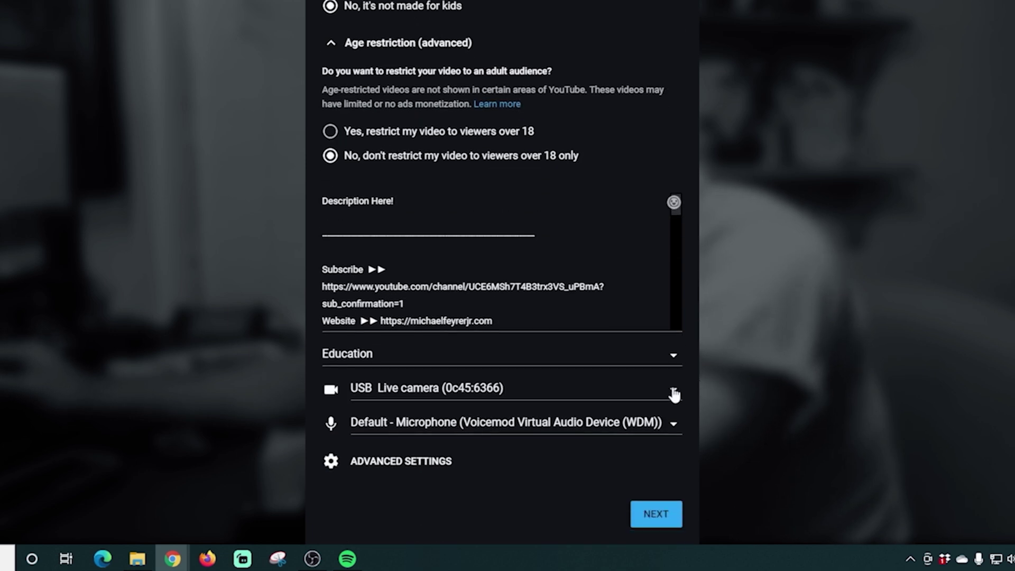
Use Cam Link as the camera and Digital Audio Interface (Cam Link) as the microphone.
left_click(674, 393)
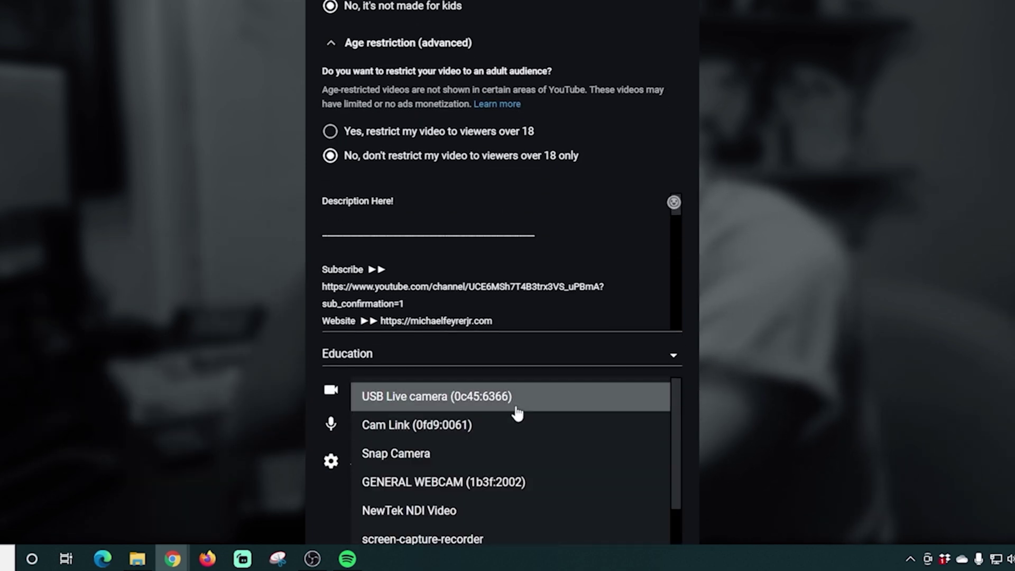
left_click(514, 426)
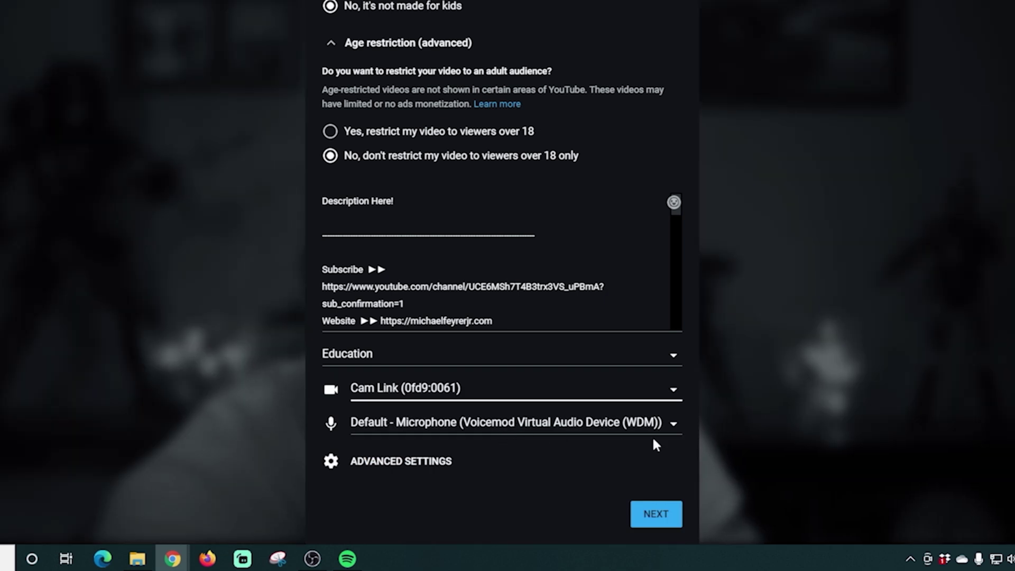
left_click(674, 426)
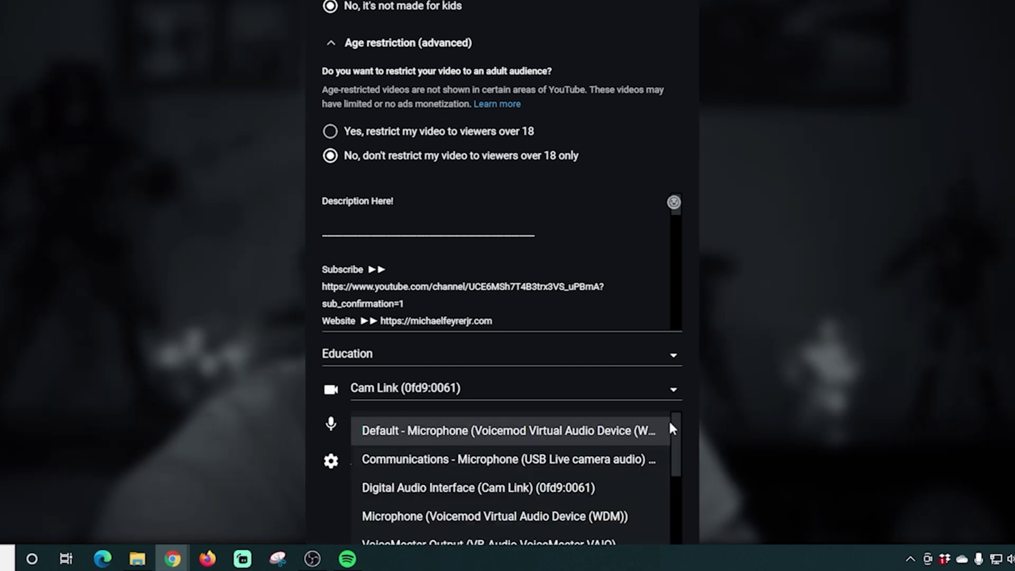
scroll(601, 453, "down", 2)
scroll(599, 453, "up", 1)
scroll(599, 453, "up", 2)
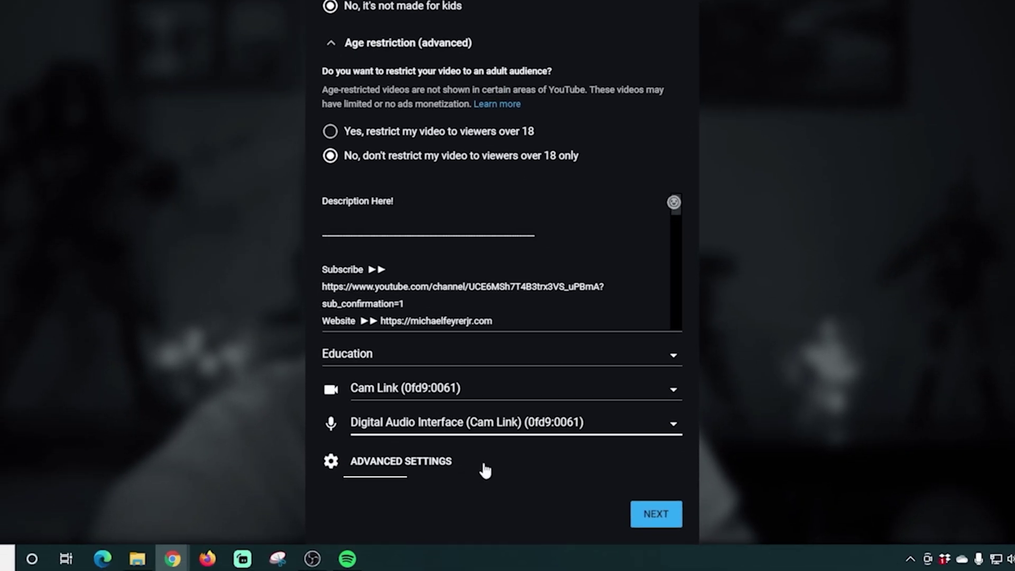
Enable monetization in the advanced settings and return to the stream info form.
left_click(376, 464)
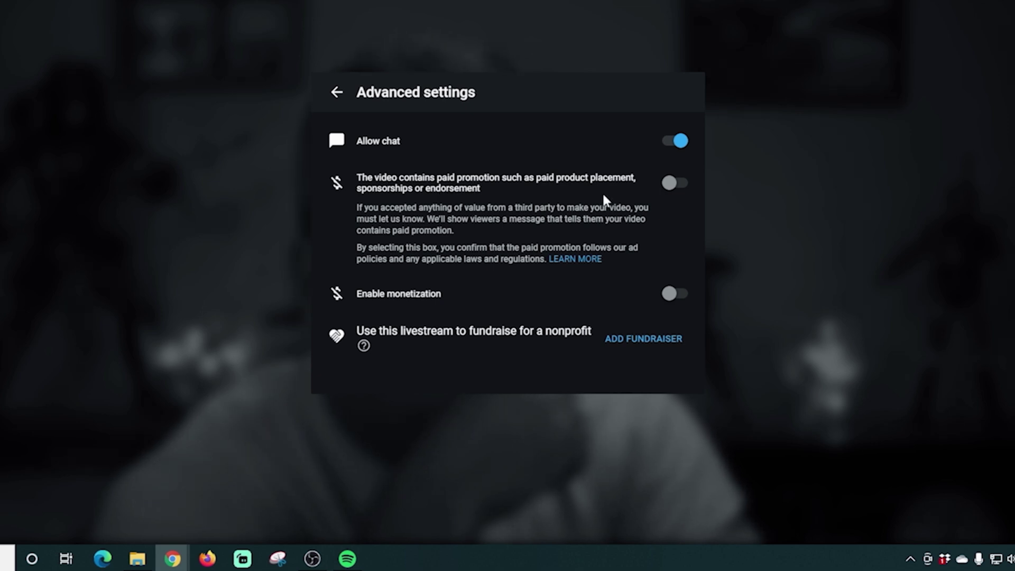
left_click(670, 294)
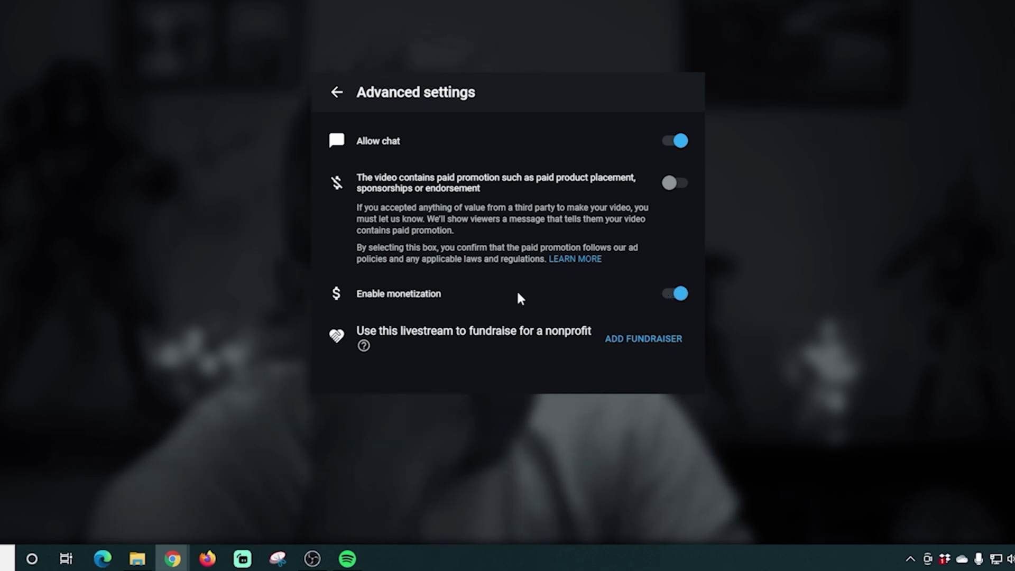
left_click(336, 91)
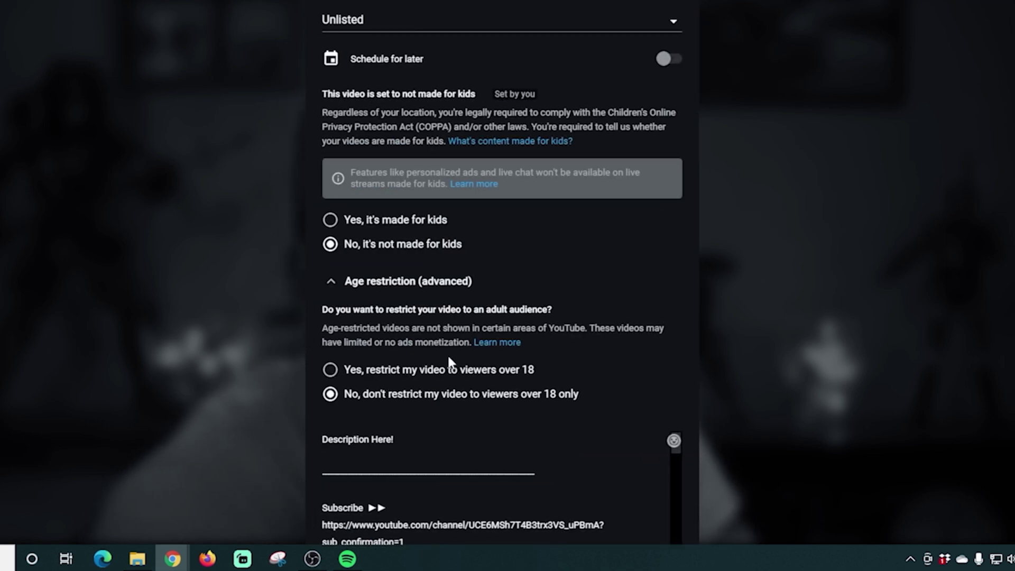
Save the Unlisted, monetized stream settings and launch the webcam broadcast from the preview.
scroll(456, 379, "down", 5)
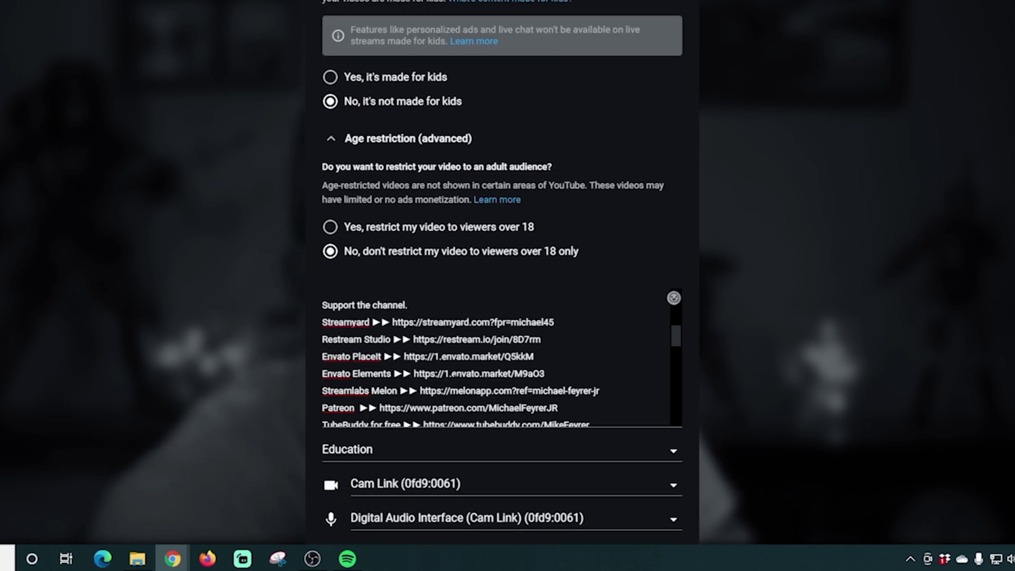
scroll(655, 477, "down", 3)
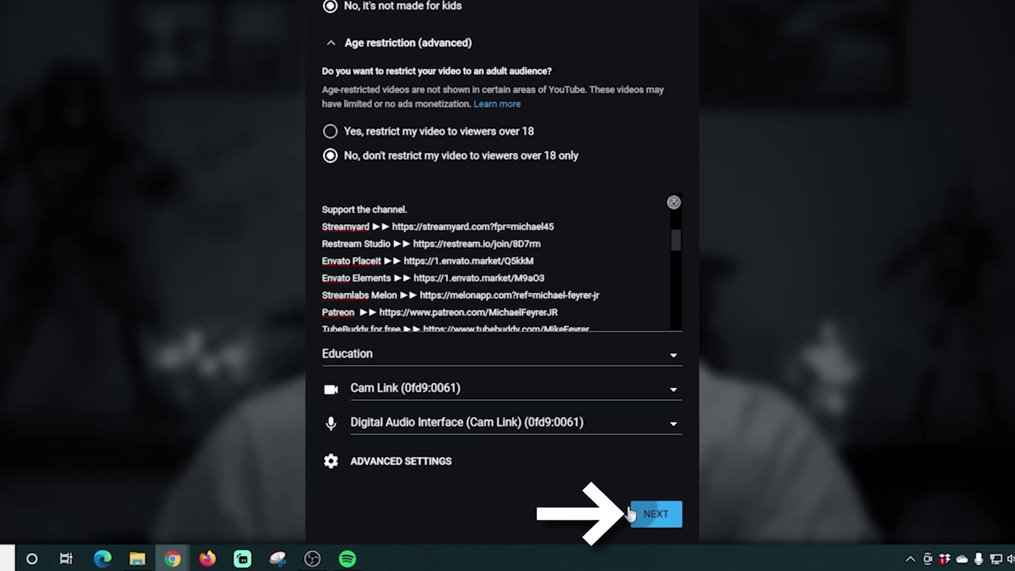
left_click(632, 513)
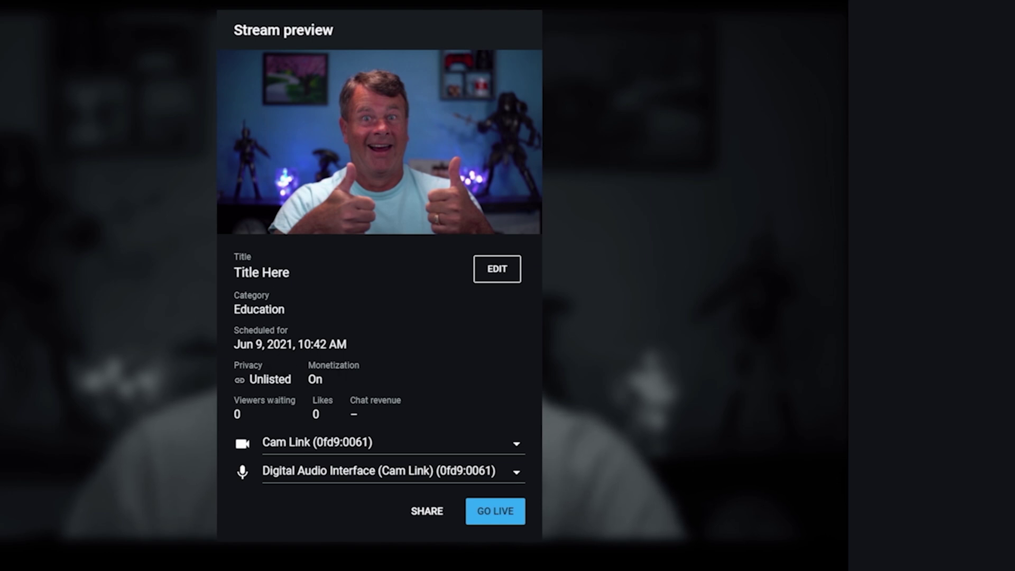
left_click(494, 513)
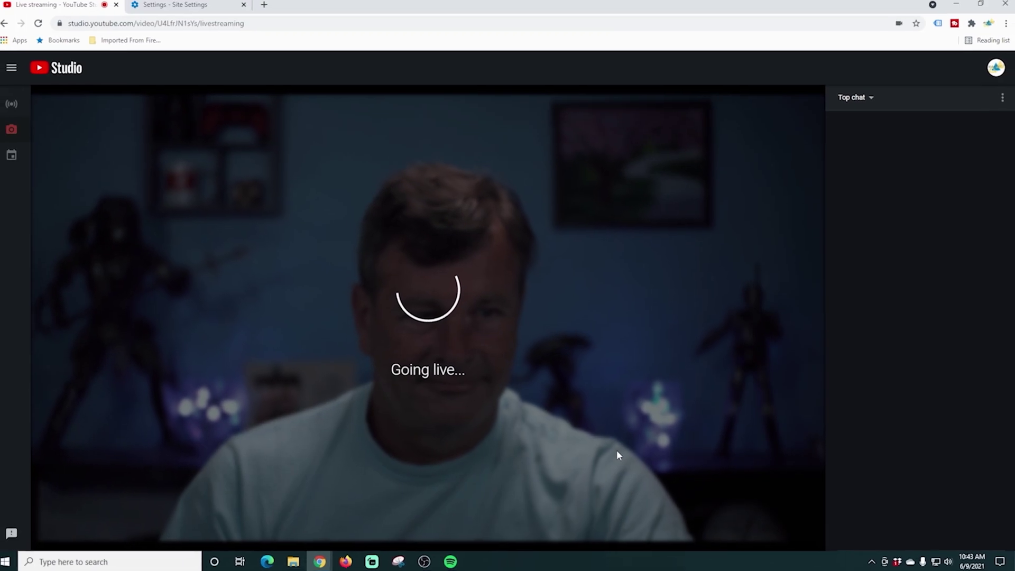